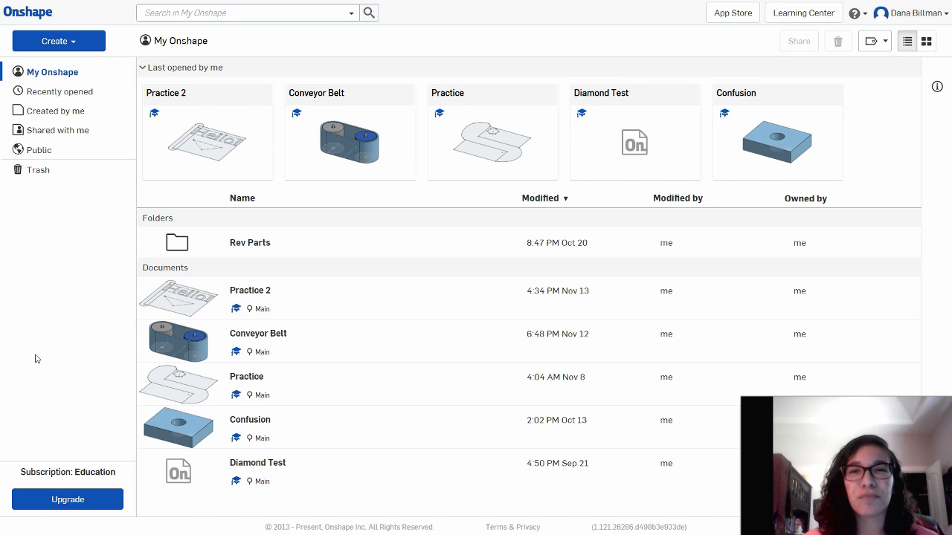
- Create a new document named "Practice 2"
left_click(64, 40)
left_click(62, 66)
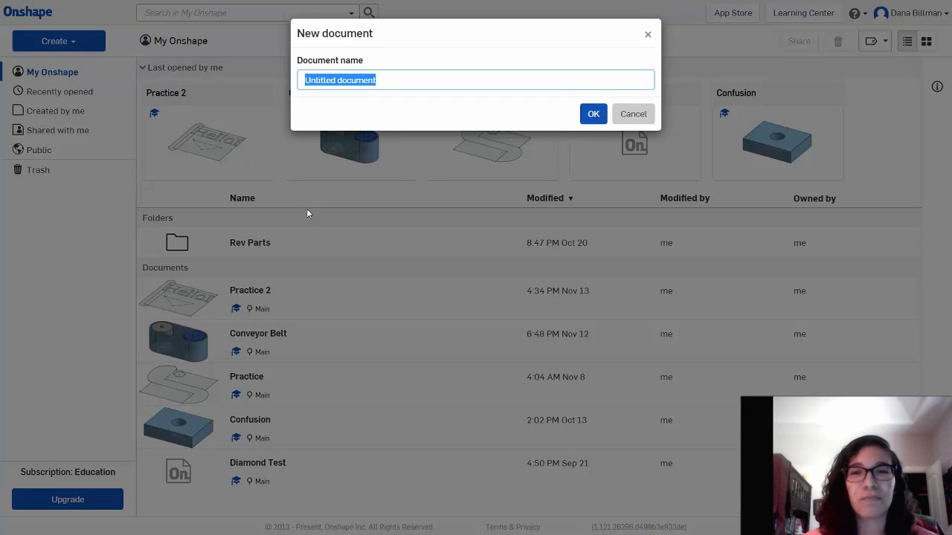
type("Pra")
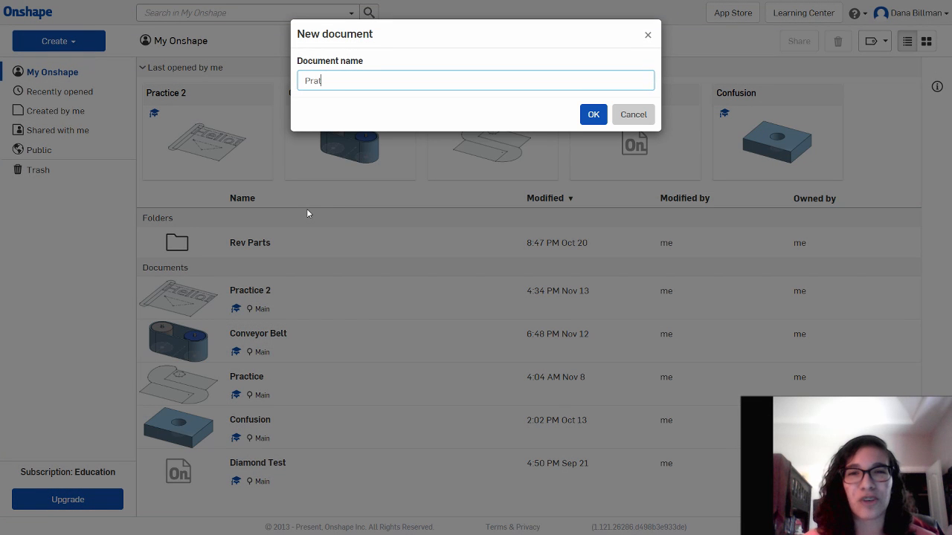
type("ctice 2")
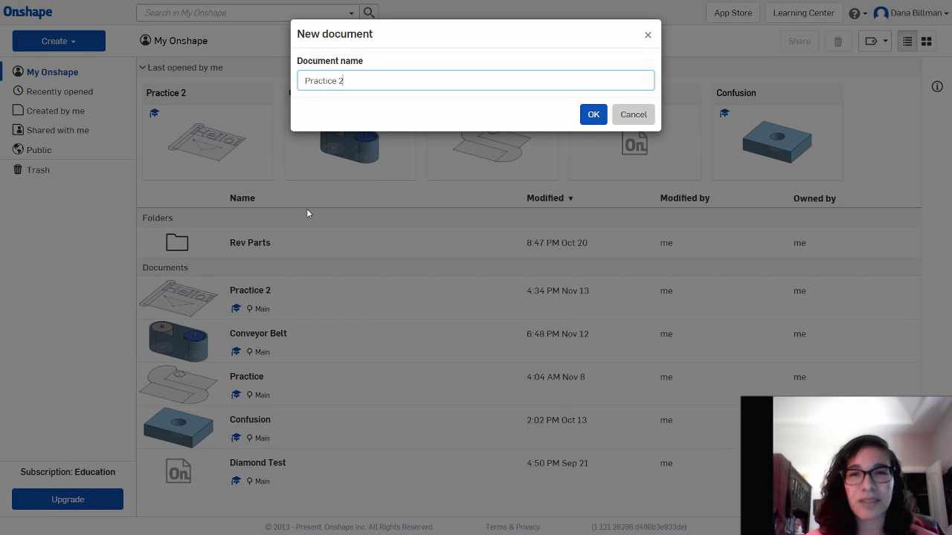
left_click(591, 116)
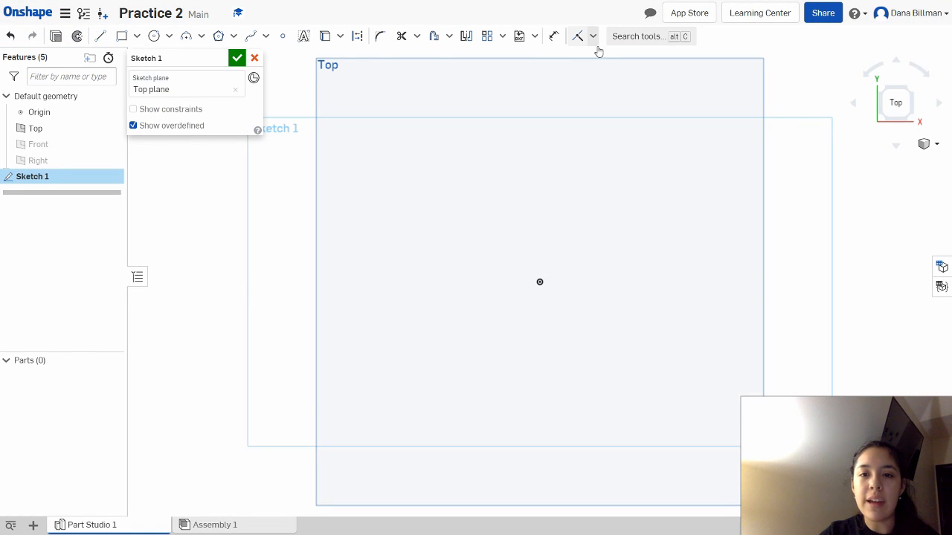
- Sketch a corner rectangle about 4.25 by 3.12 around the origin and place a sketch point inside it, left of the origin
left_click(121, 36)
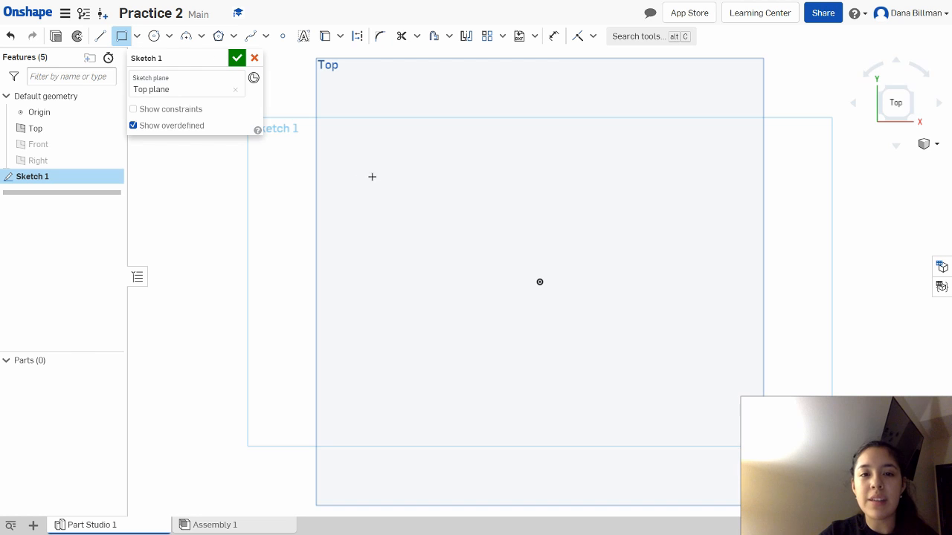
left_click_drag(374, 163, 690, 394)
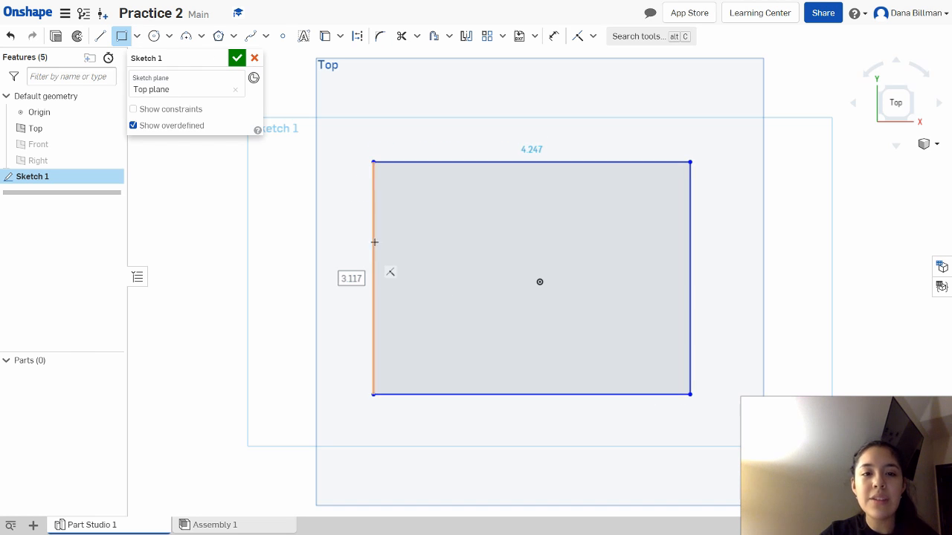
left_click(283, 36)
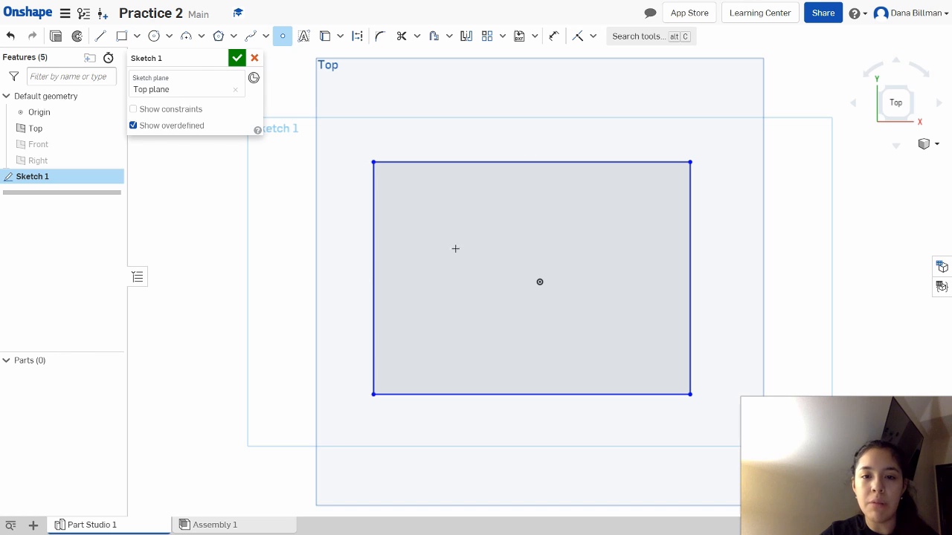
left_click(429, 282)
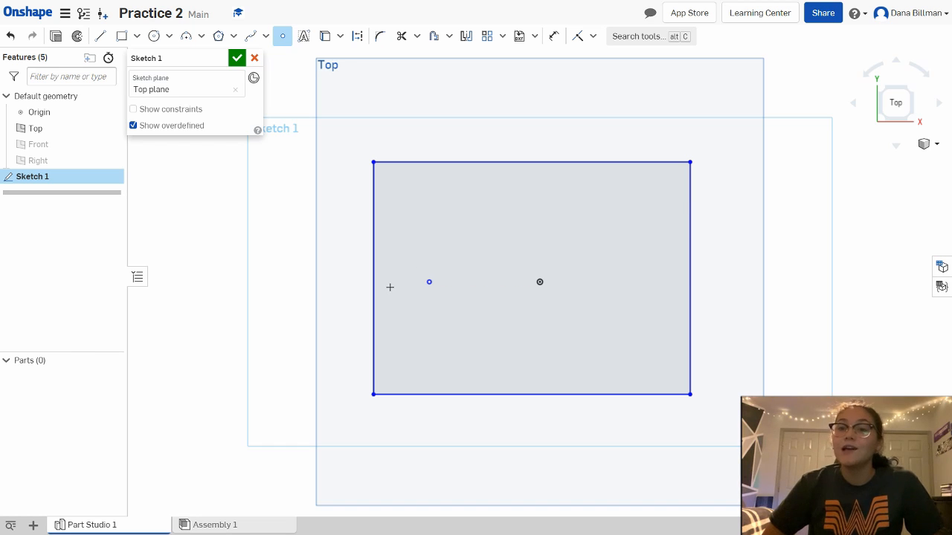
- Draw a small sketch text box inside the rectangle near its upper-left corner
left_click(304, 41)
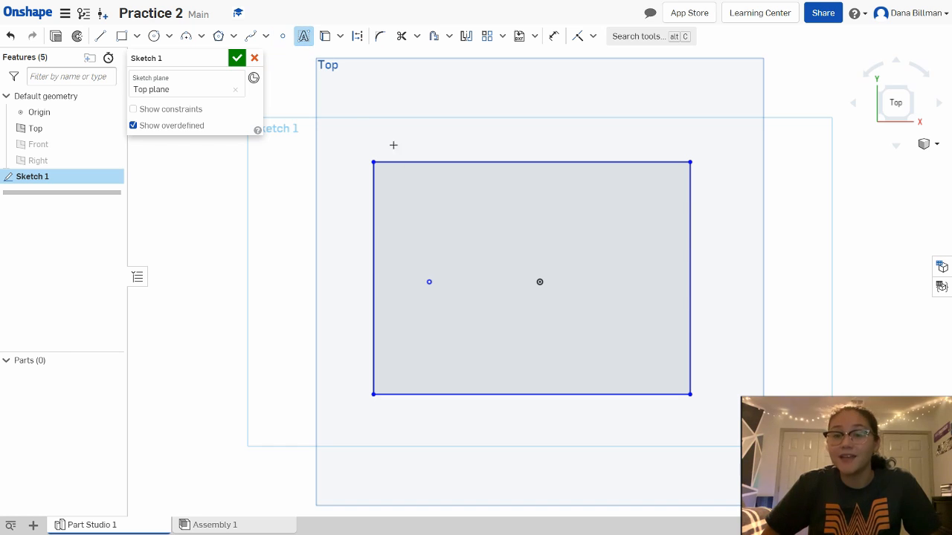
left_click(392, 180)
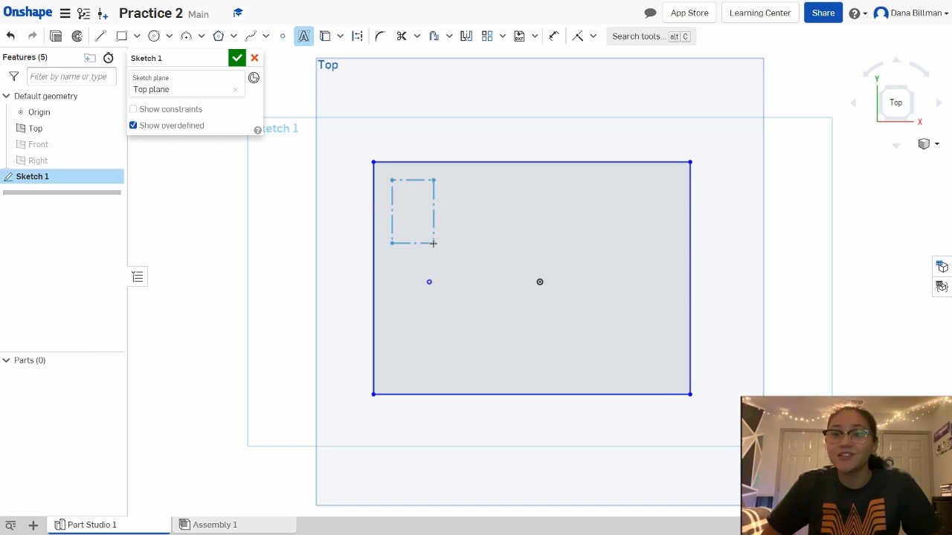
left_click(432, 243)
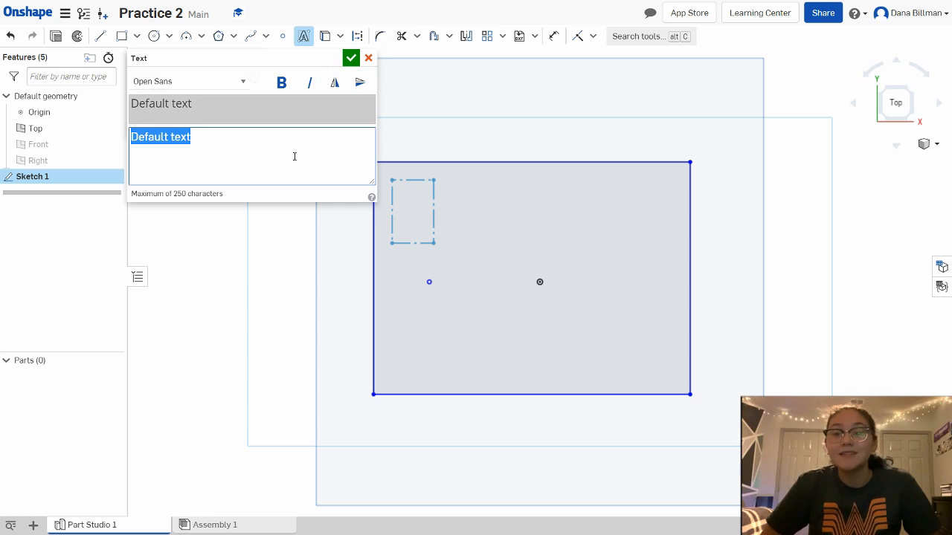
- Try bold and italic styling on the sketch text and turn both off again
left_click(281, 82)
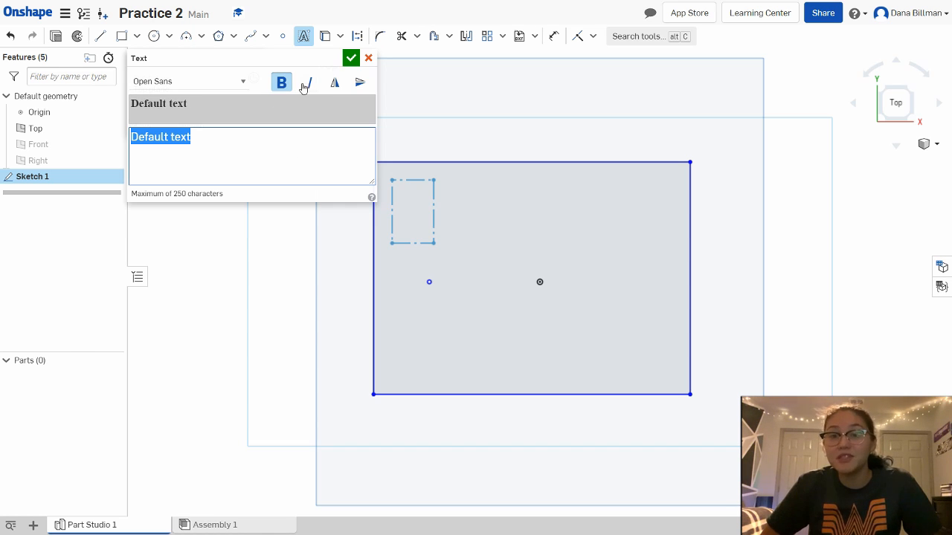
left_click(309, 83)
left_click(308, 83)
left_click(281, 81)
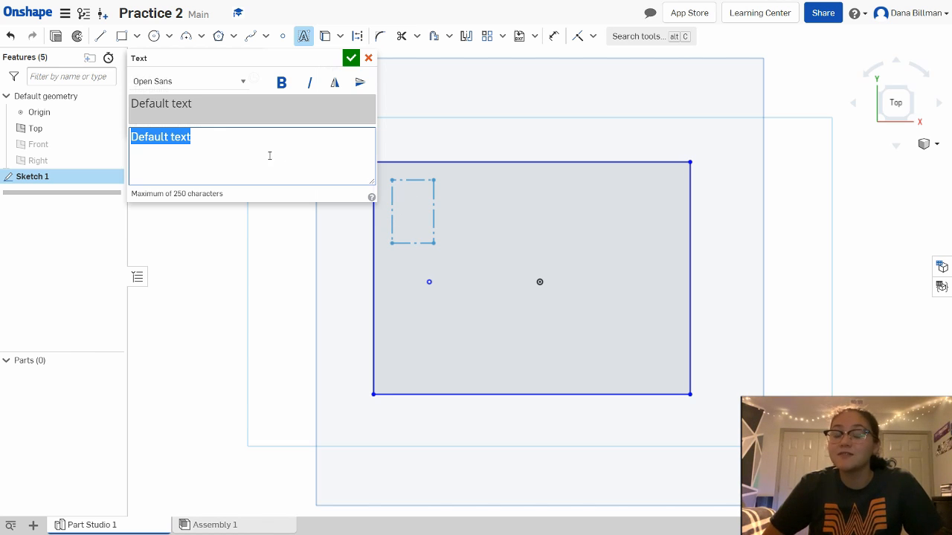
- Replace the default sketch text with "Hello!" in the Open Sans font
key("BackSpace")
type("Hello!")
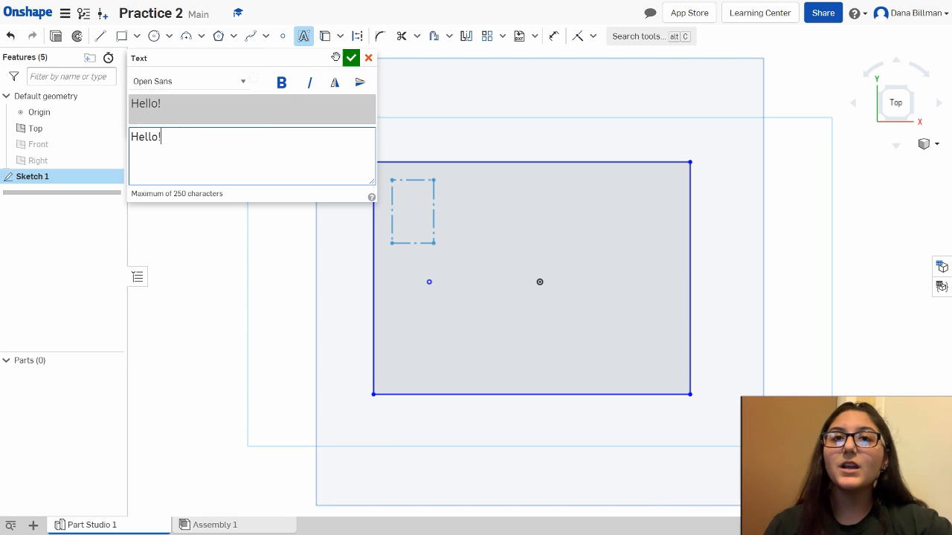
left_click(350, 58)
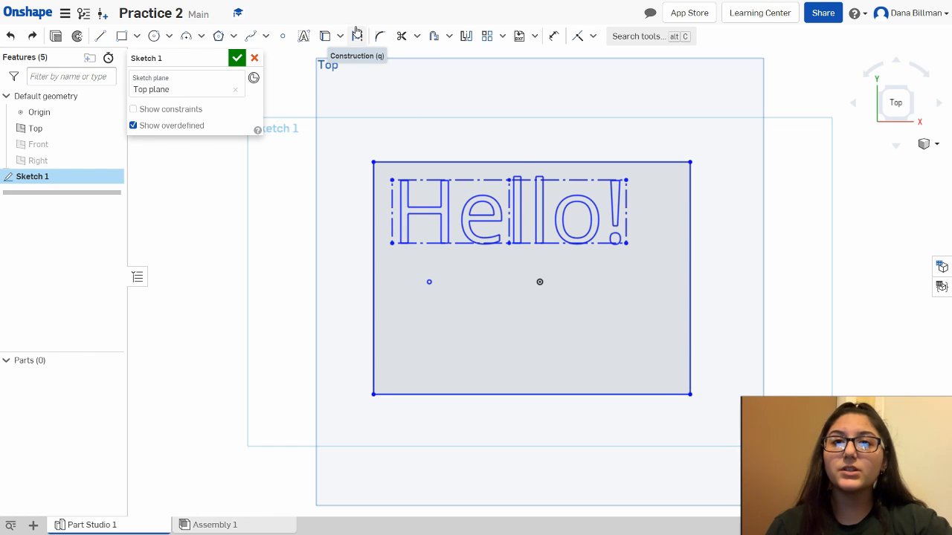
- Try converting the rectangle's left edge to construction geometry and undo the change
left_click(357, 32)
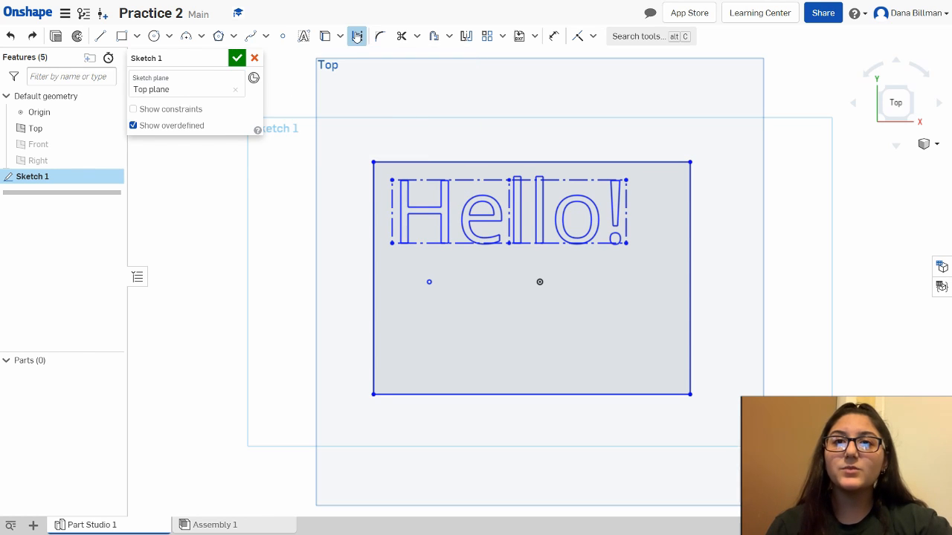
left_click(374, 200)
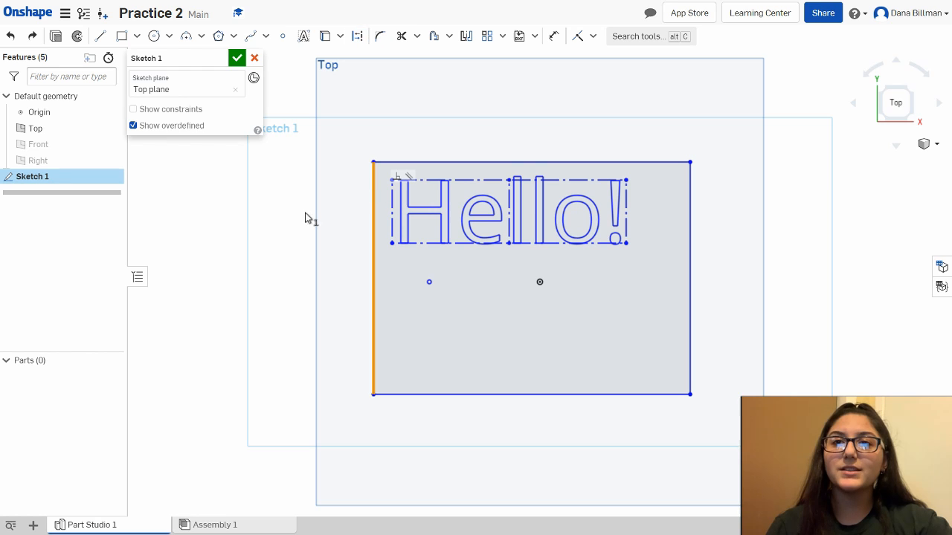
left_click(357, 37)
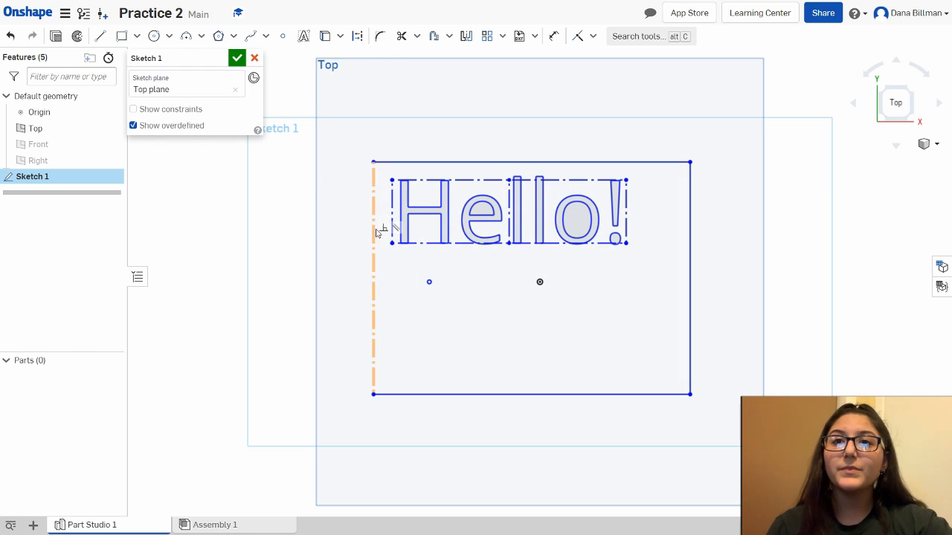
left_click(357, 36)
left_click(374, 223)
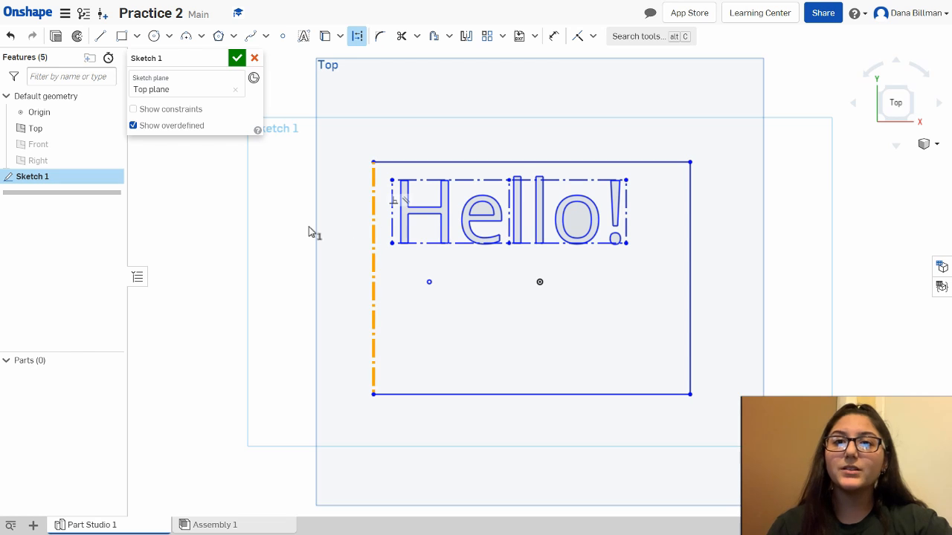
left_click(293, 231)
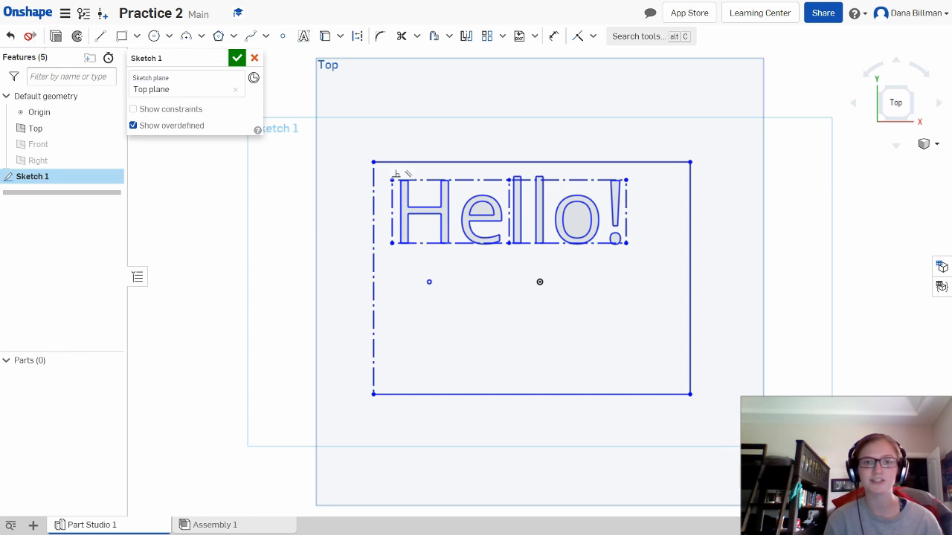
left_click(10, 36)
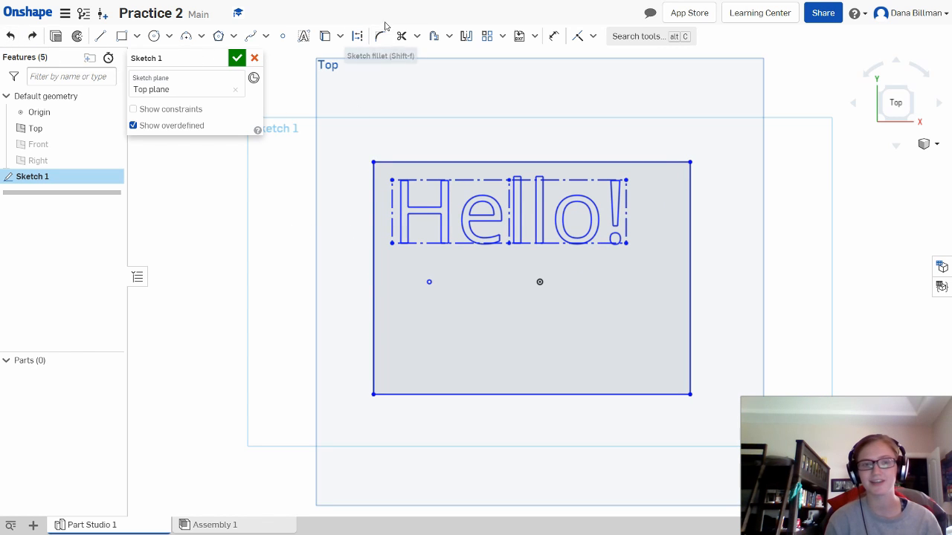
- Fillet all four corners of the rectangle with a 0.25 radius
left_click(380, 35)
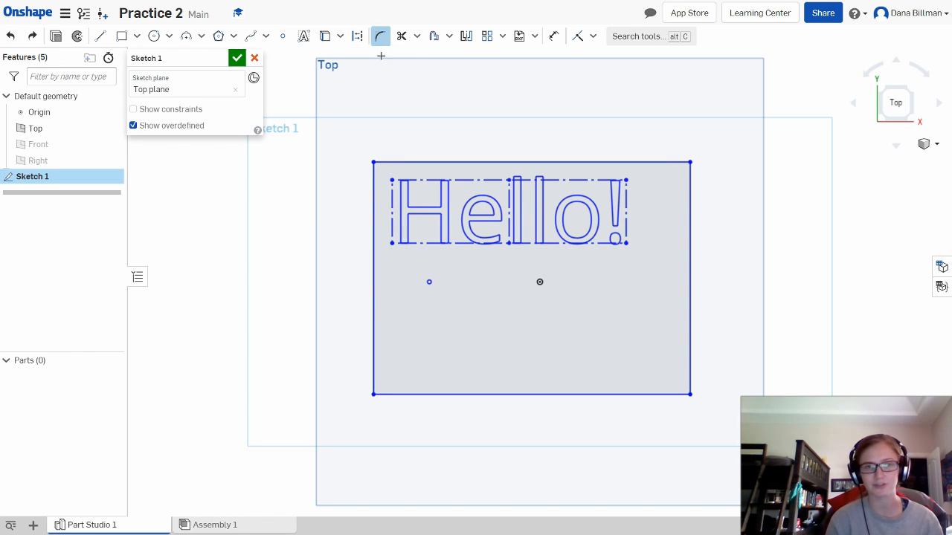
left_click(374, 162)
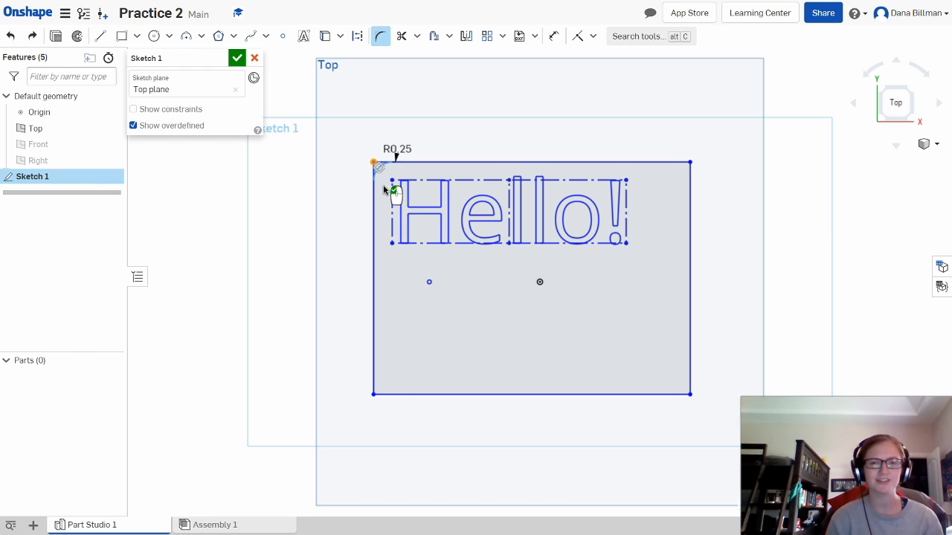
left_click(374, 396)
left_click(689, 393)
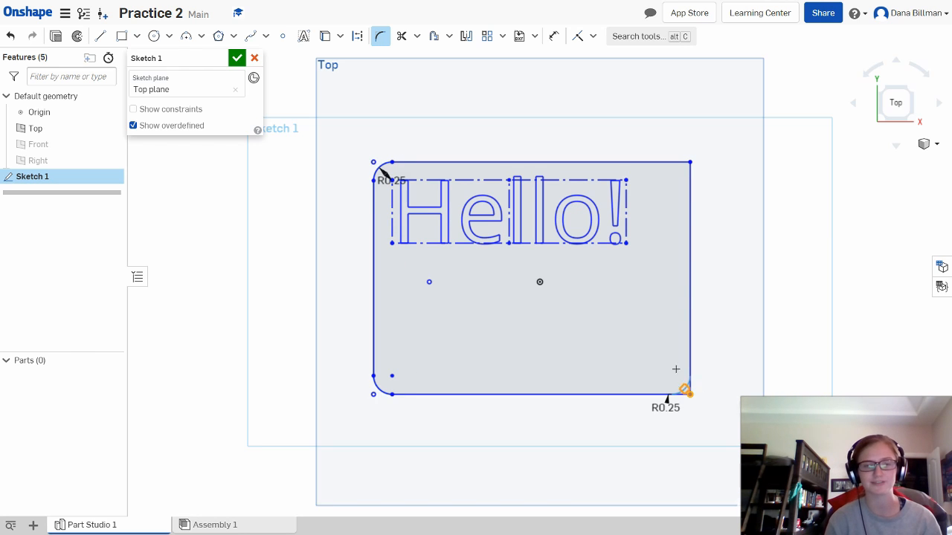
left_click(690, 161)
left_click(416, 36)
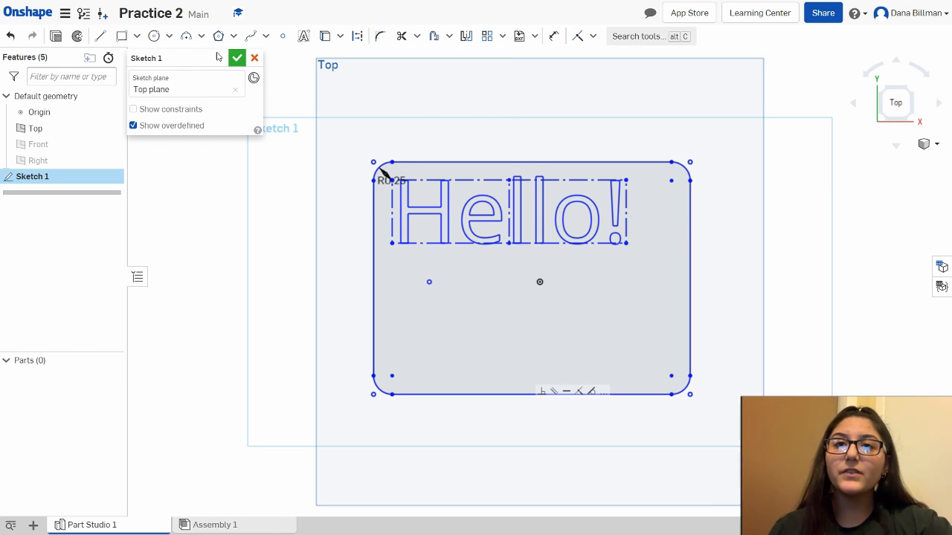
- Sketch a circle about 0.49 in diameter below the text, left of the origin
left_click(154, 37)
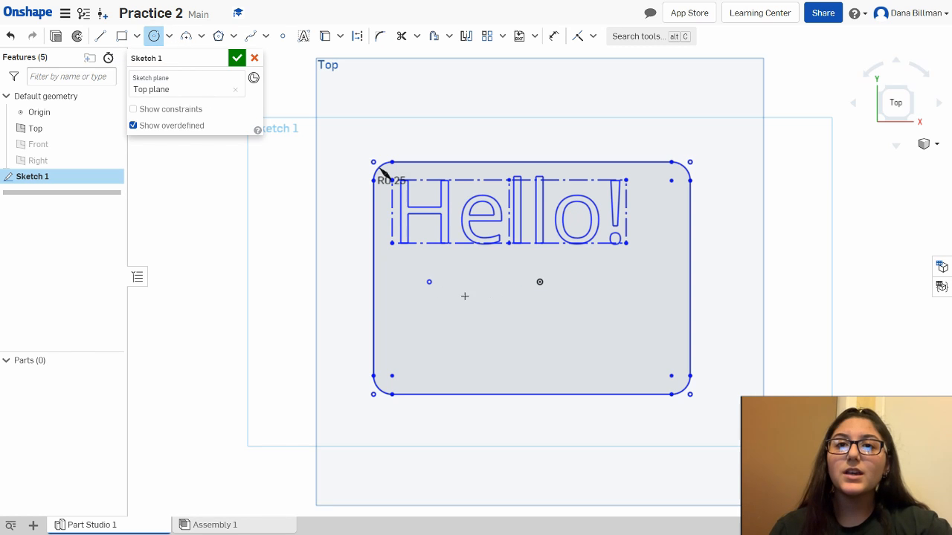
left_click(457, 296)
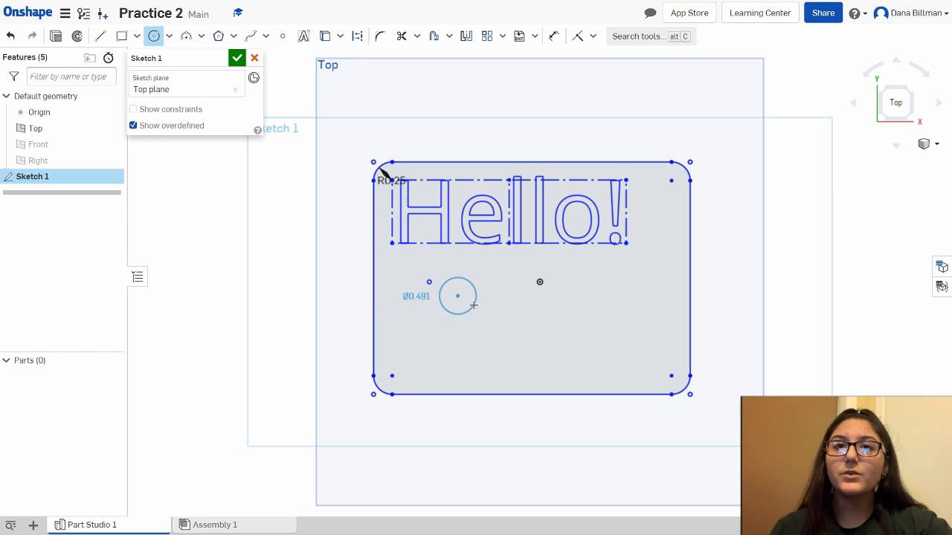
left_click(474, 305)
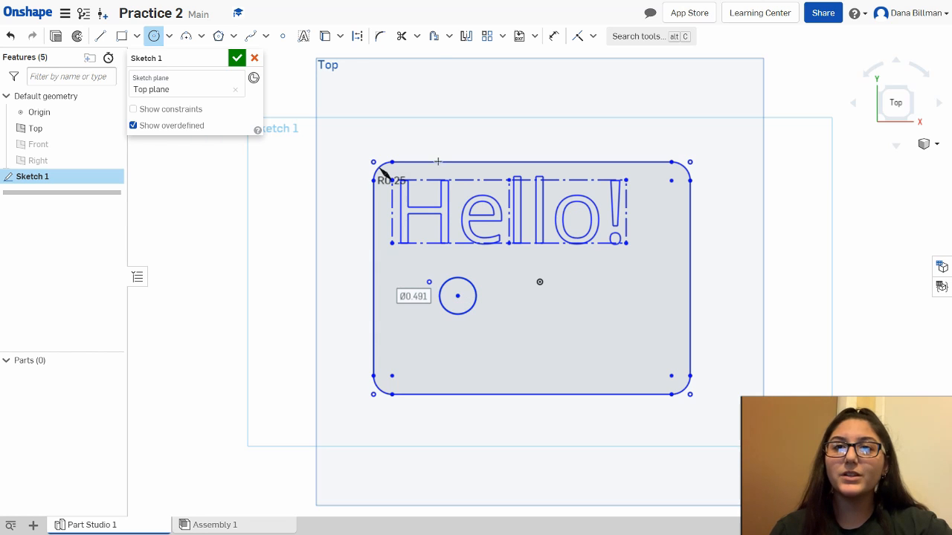
- Offset the circle outward by 0.25 to form a concentric outer circle
left_click(434, 36)
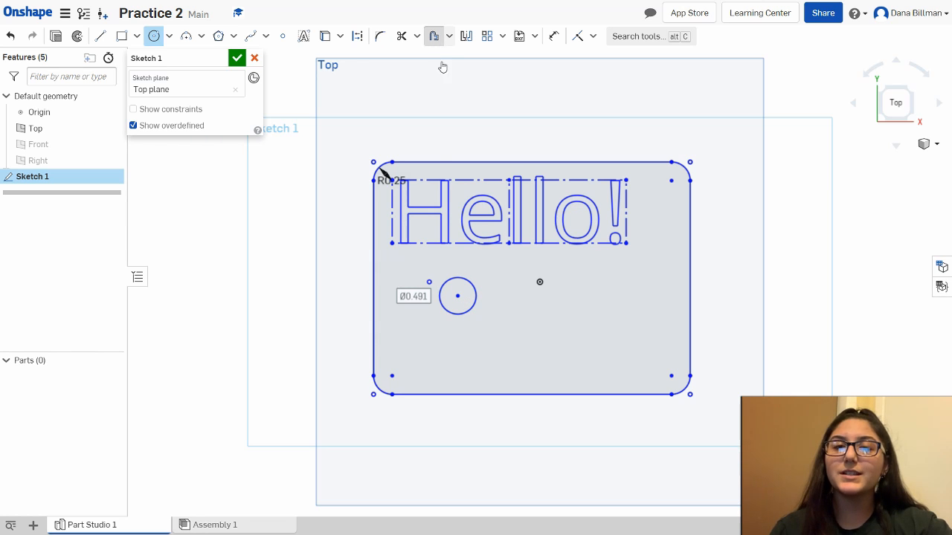
left_click(473, 287)
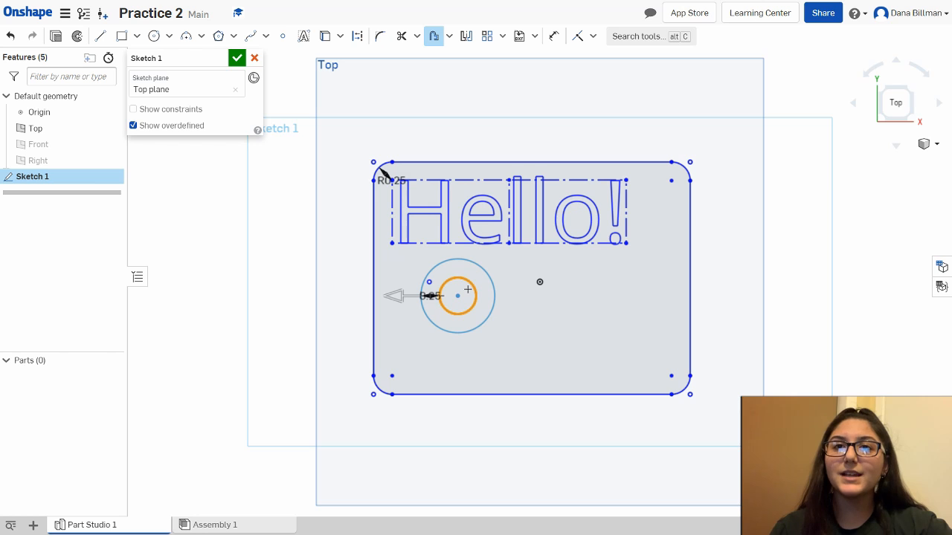
left_click(466, 289)
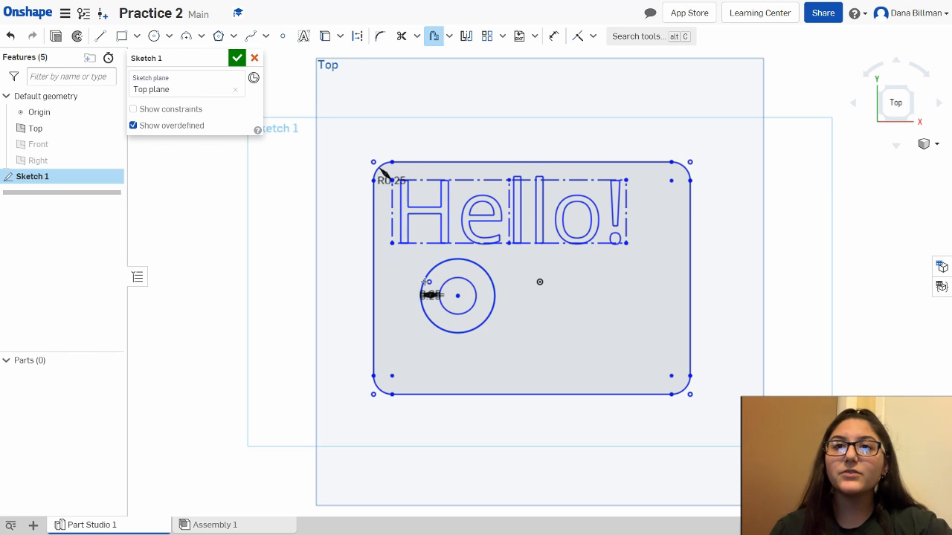
double_click(431, 296)
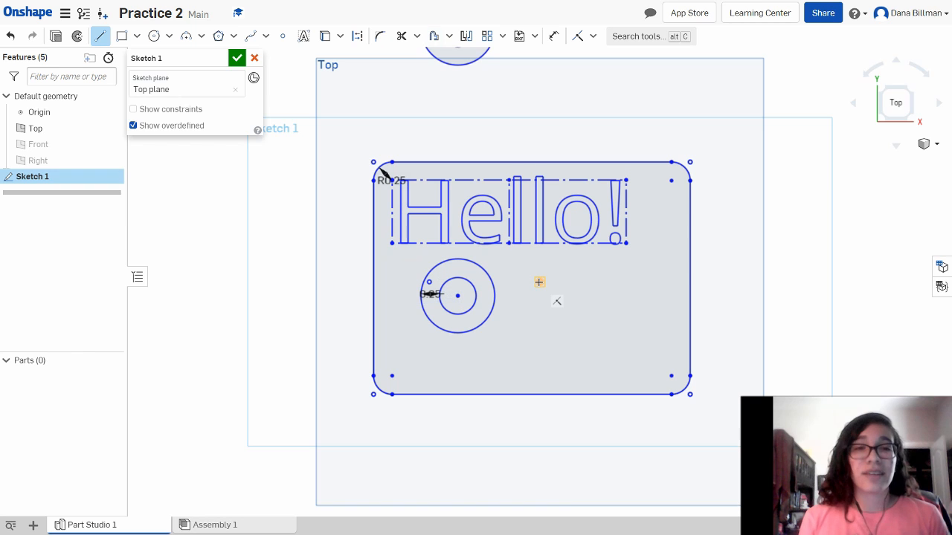
- Draw a vertical line about 1.51 long from the origin down to the rectangle's bottom edge
left_click(540, 282)
left_click(540, 394)
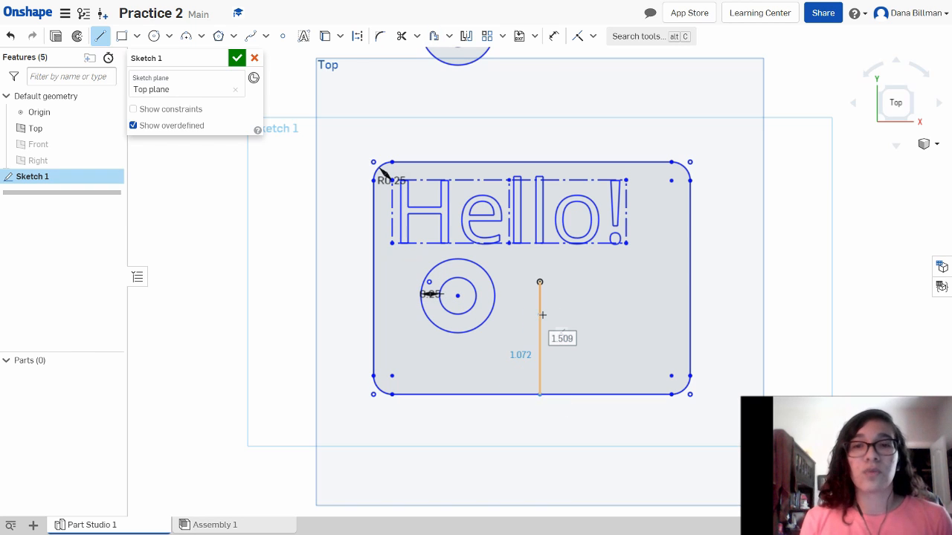
key("Escape")
- Mirror the two concentric circles to the other side of the vertical line drawn from the origin
left_click(470, 38)
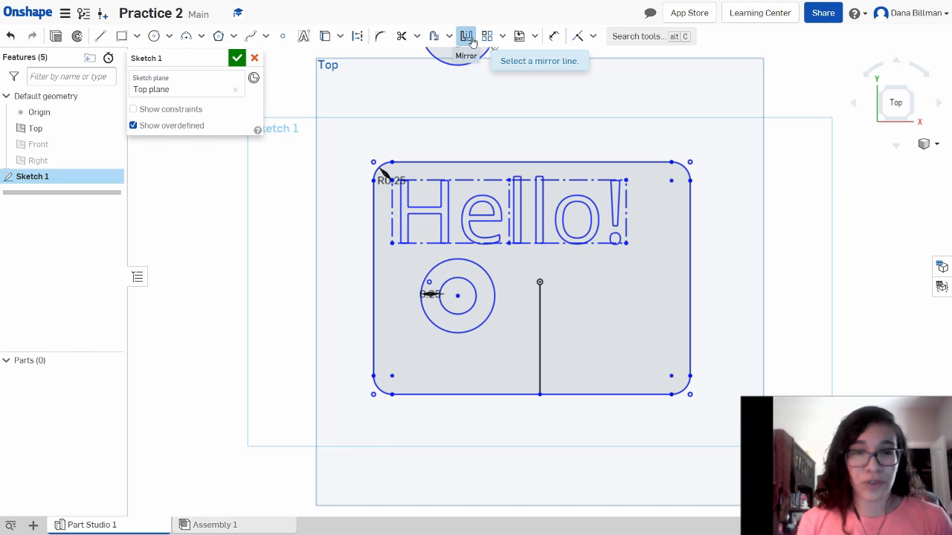
left_click(536, 327)
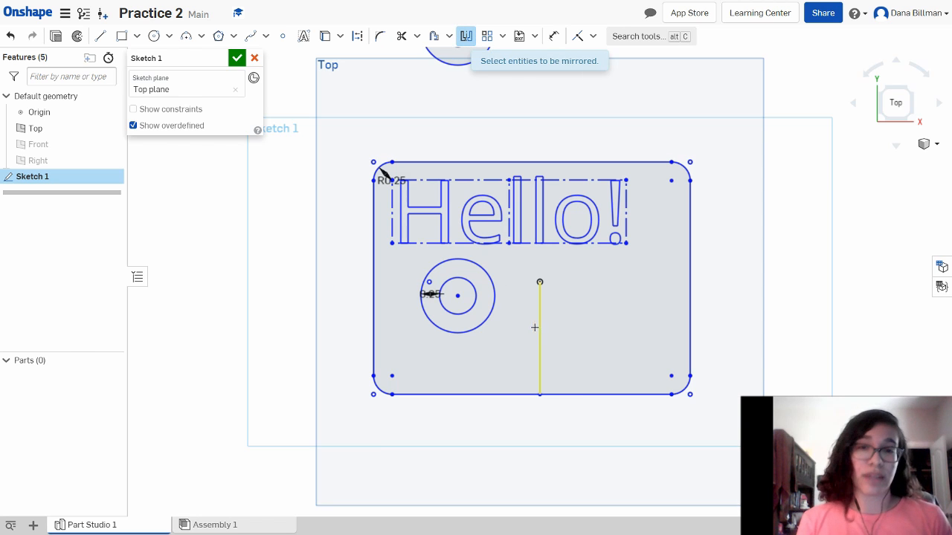
left_click_drag(509, 264, 425, 303)
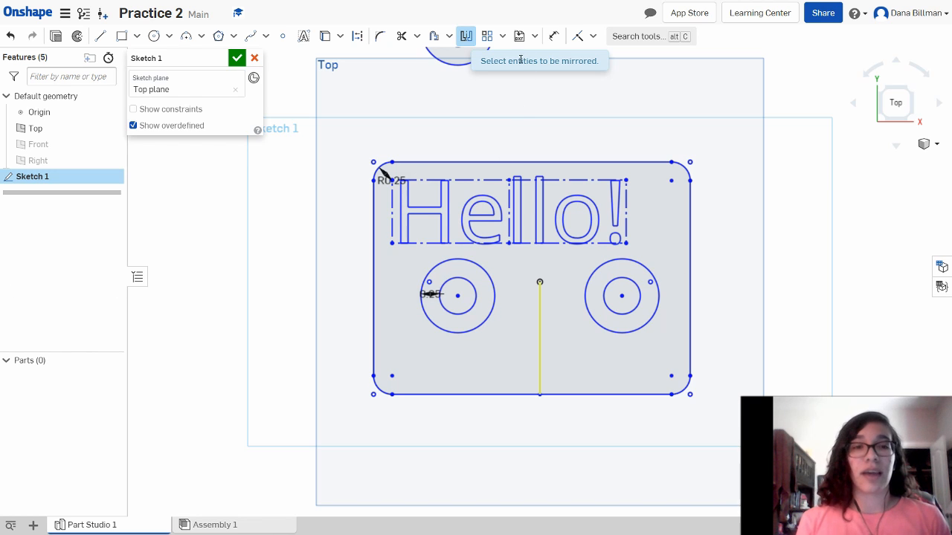
- Dimension the straight top edge of the rounded rectangle and set its length to 4 in
left_click(551, 37)
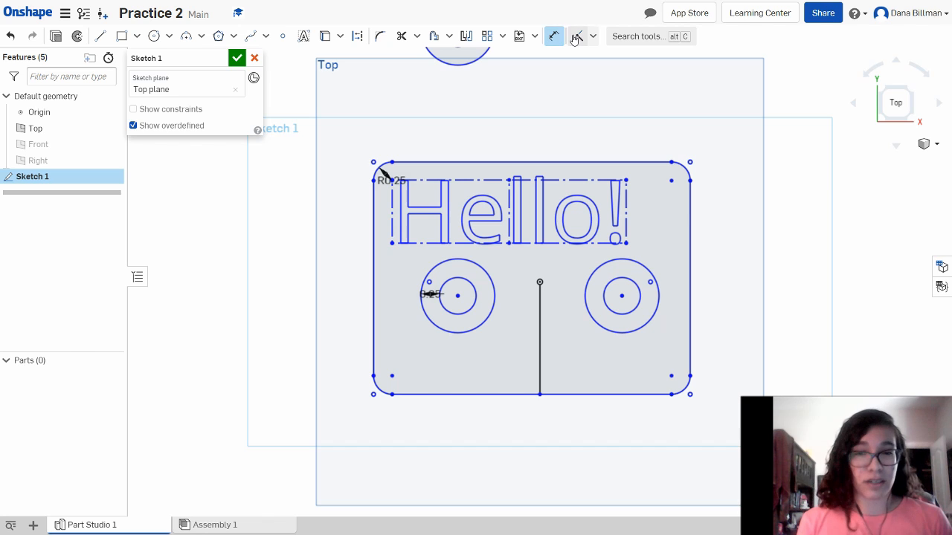
left_click(589, 163)
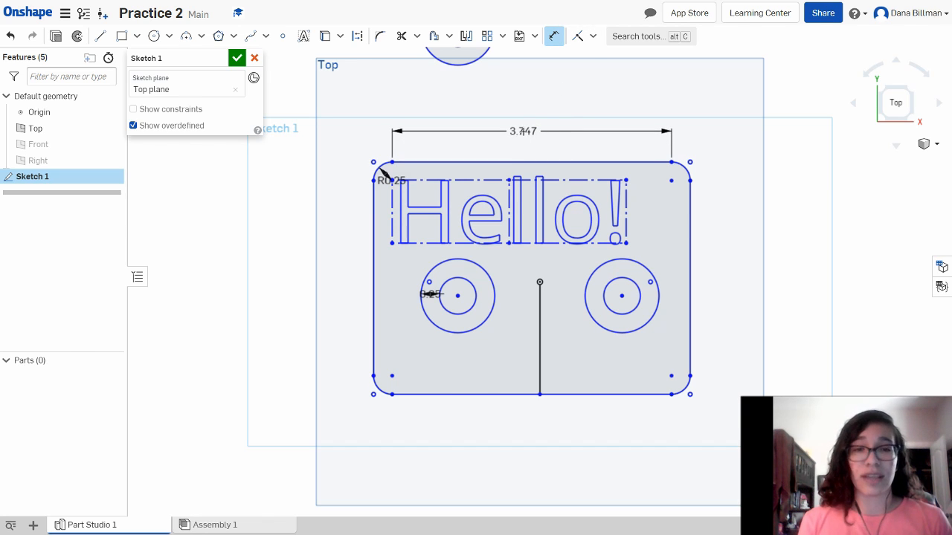
left_click(554, 133)
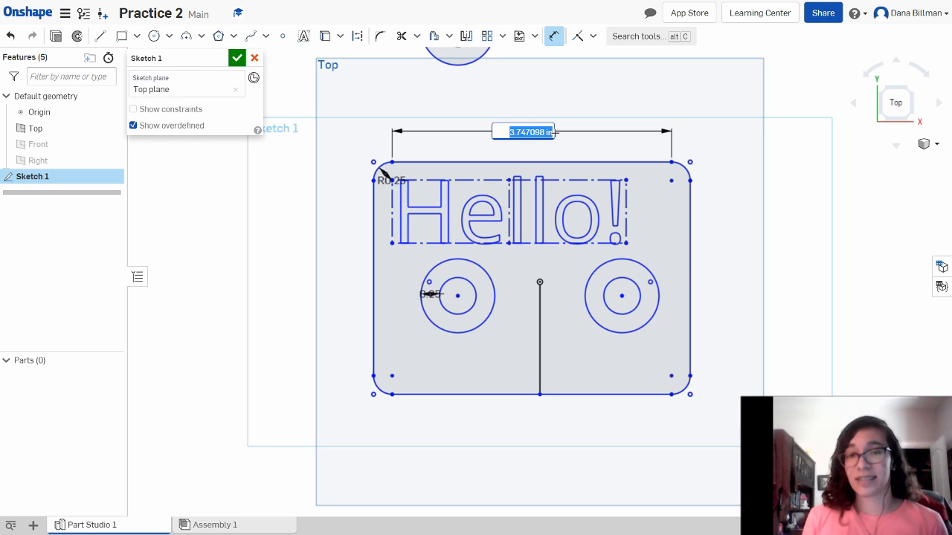
type("4")
key("Return")
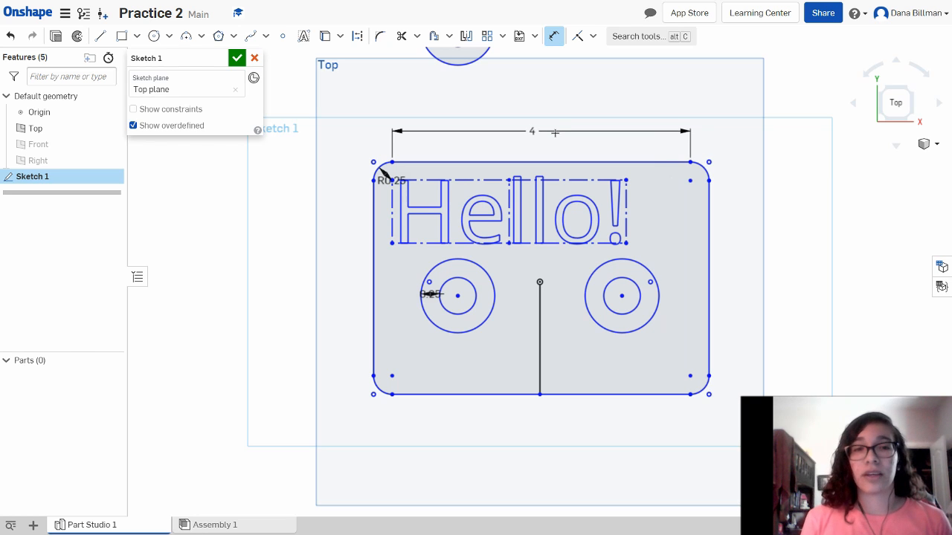
- Look at the available sketch constraints, applying none, and finish the sketch on the Top plane
left_click(577, 35)
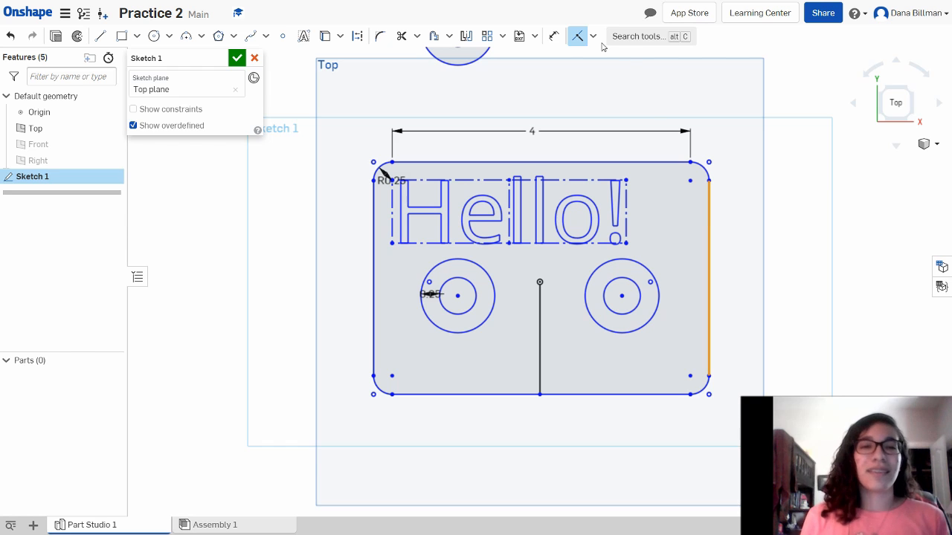
left_click(593, 36)
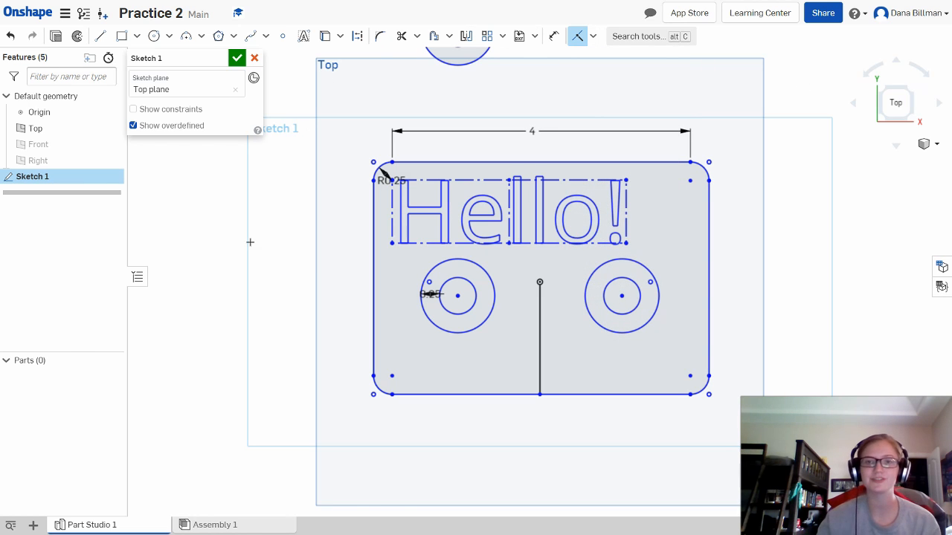
left_click(237, 59)
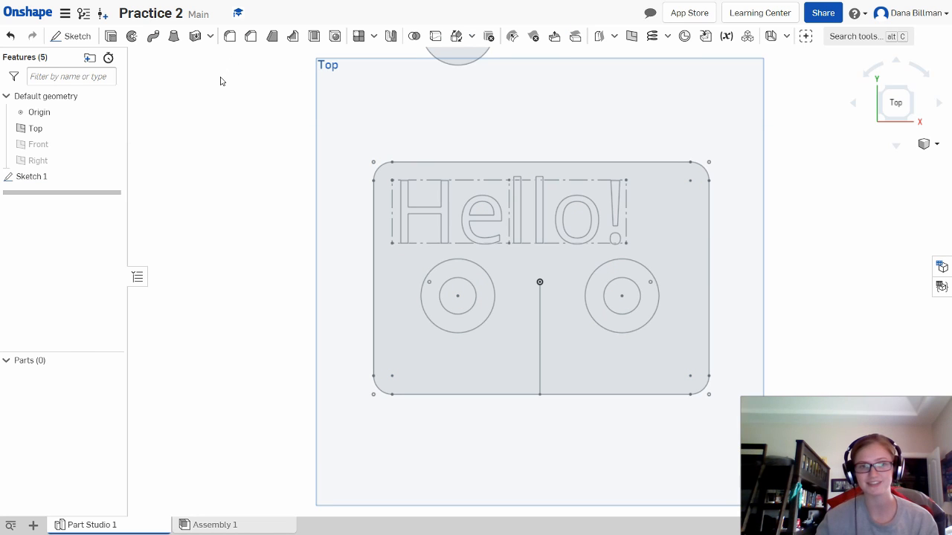